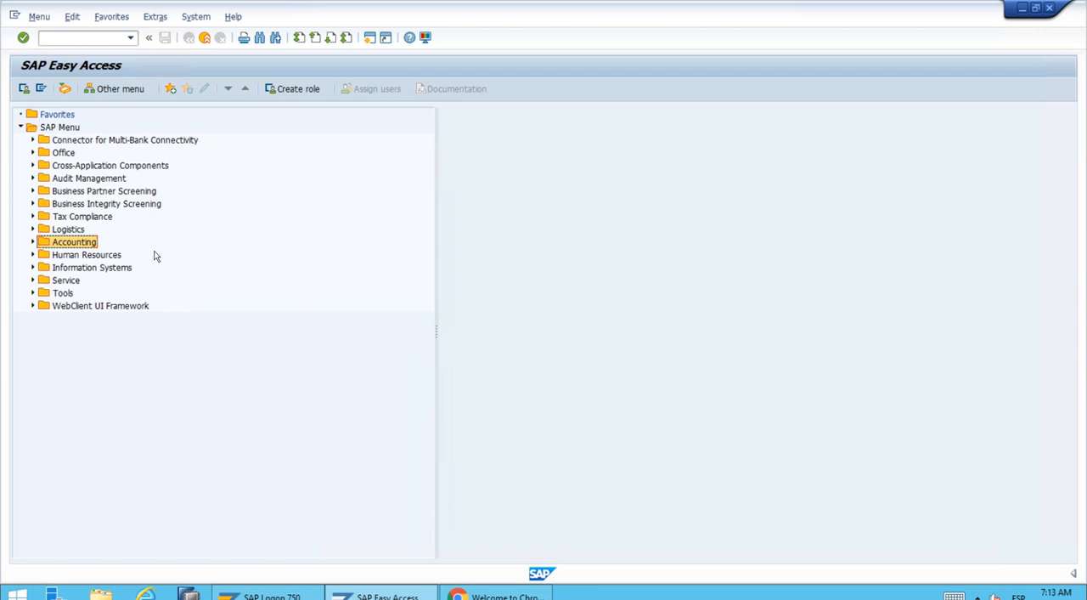
Open transaction FS00 - Centrally from Accounting > Financial Accounting > General Ledger > Master Records > G/L Accounts > Individual Processing.
left_click(33, 242)
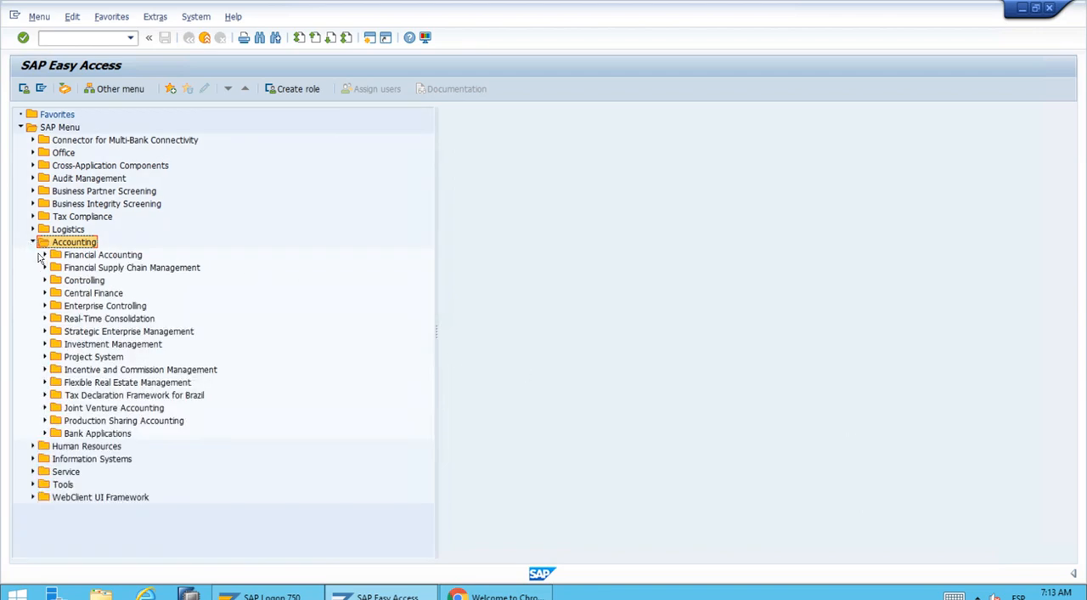
left_click(44, 257)
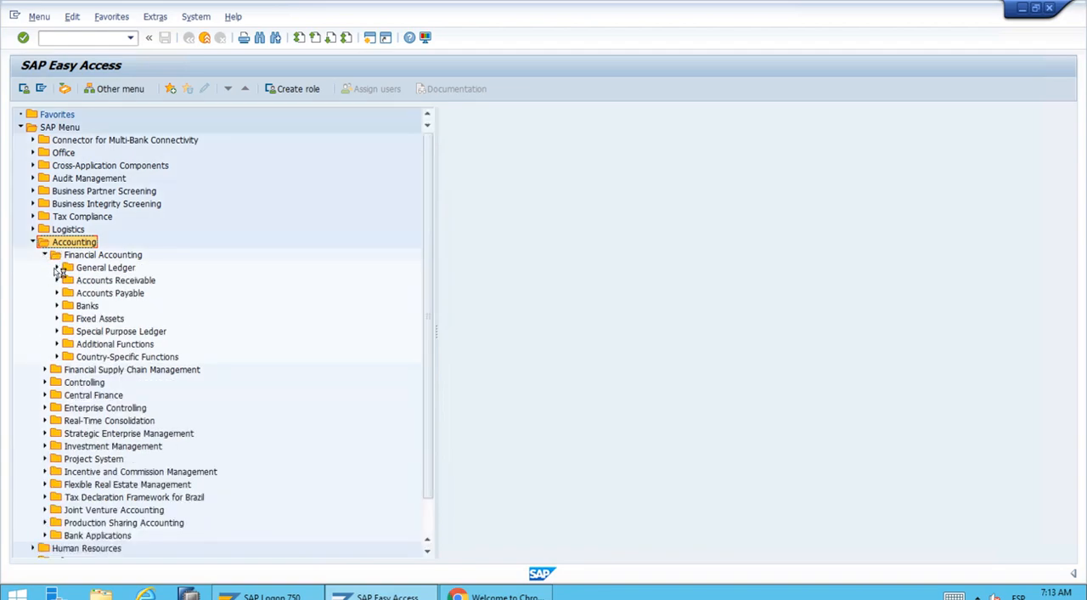
left_click(57, 268)
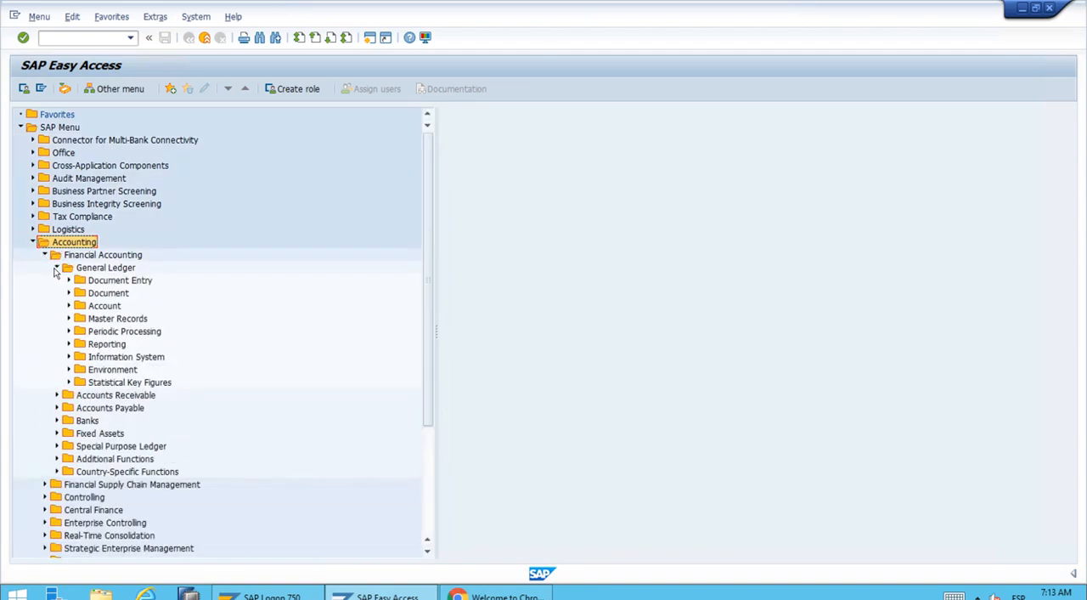
left_click(69, 319)
left_click(81, 331)
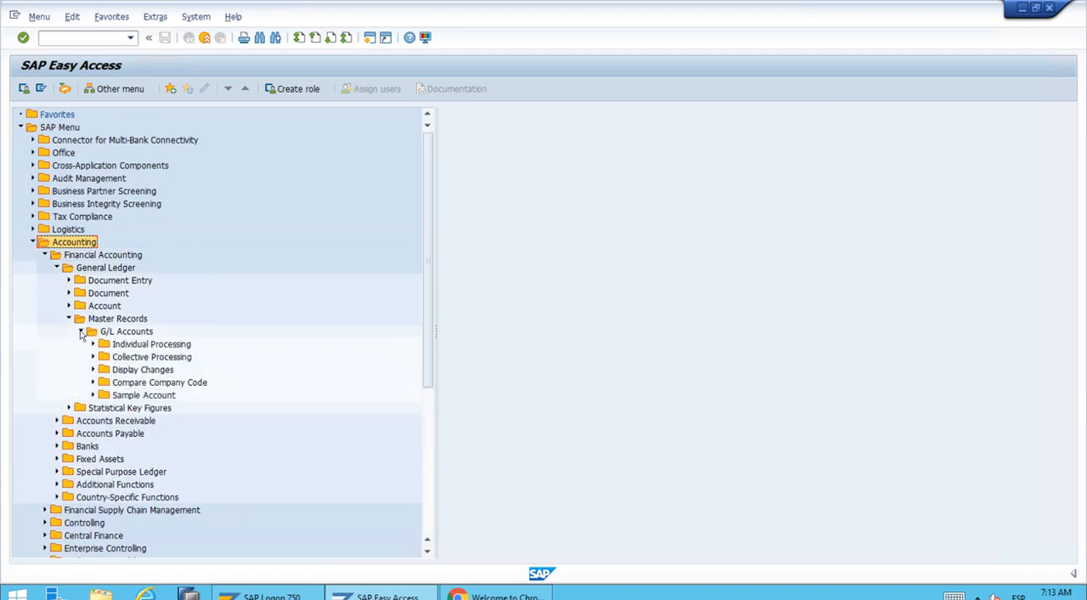
left_click(92, 344)
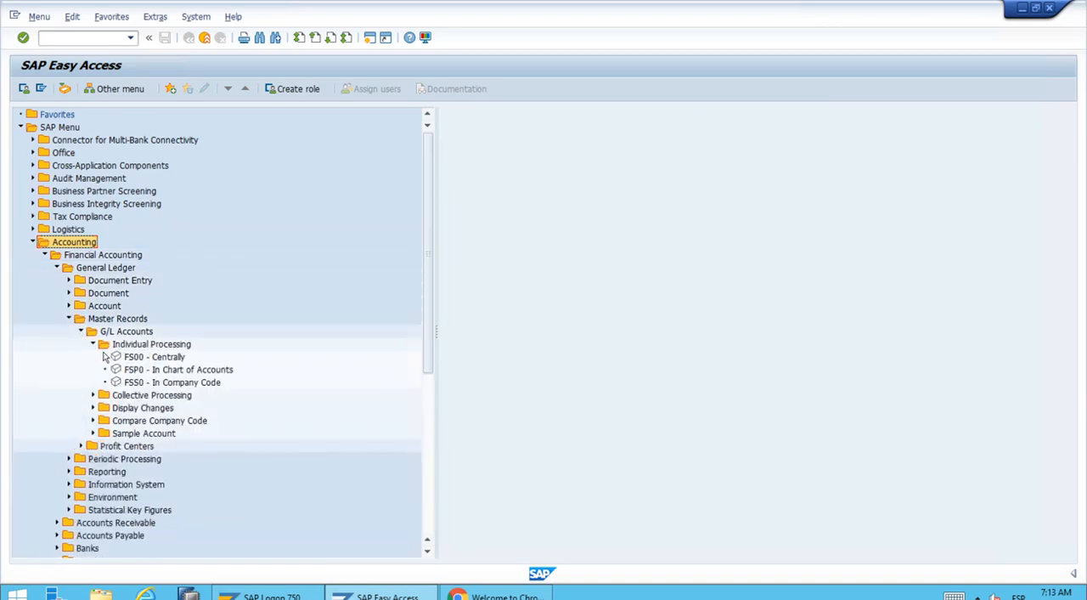
left_click(172, 360)
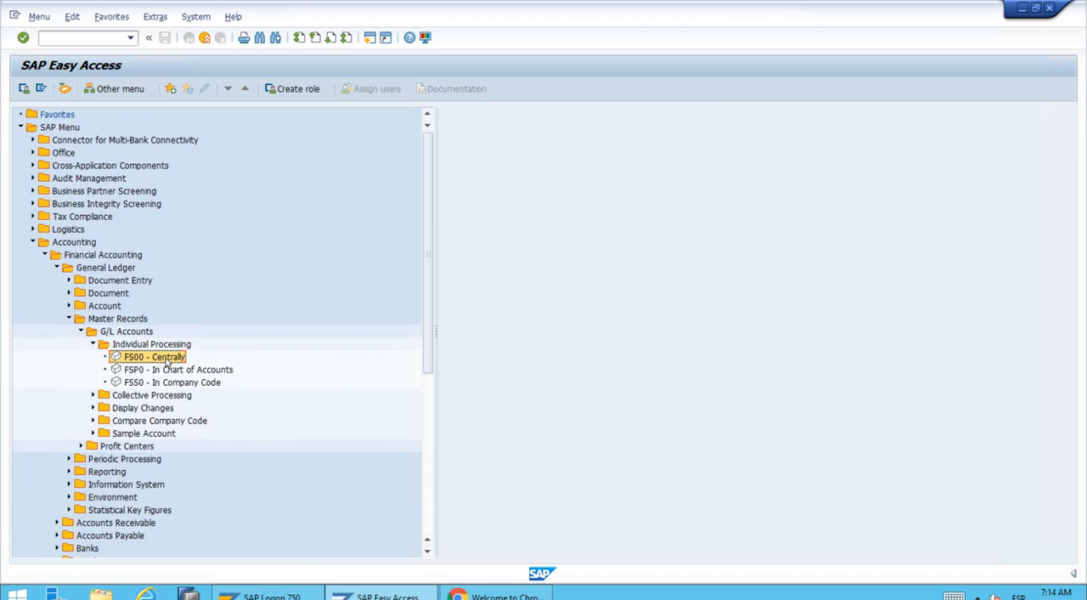
double_click(166, 361)
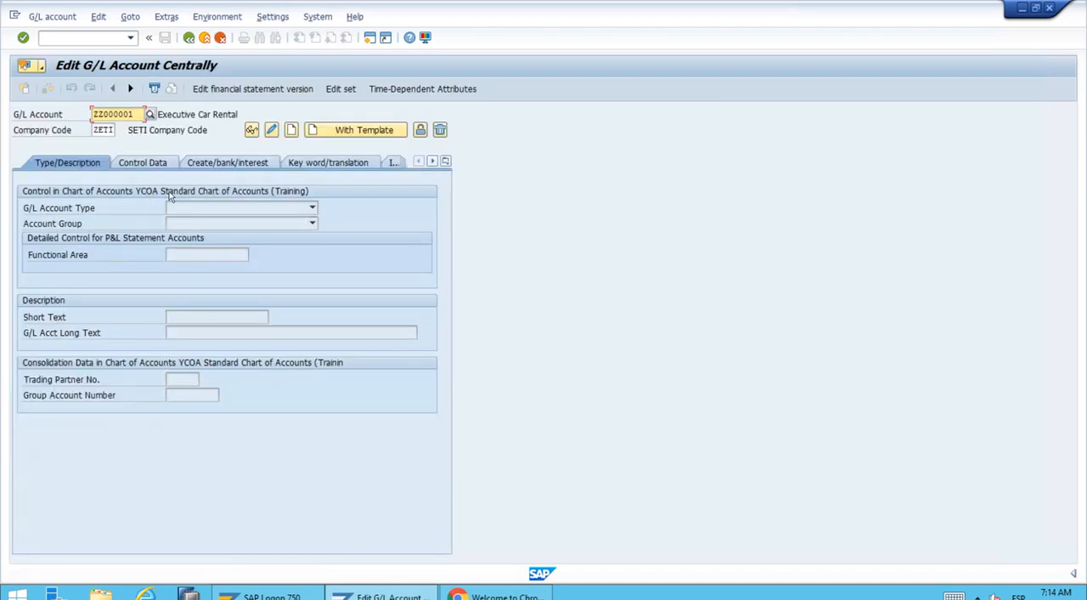
Set the G/L account to ZZ000002 for company code ZETI.
left_click_drag(136, 114, 81, 109)
key("ctrl+c")
key("Delete")
key("ctrl+v")
key("BackSpace")
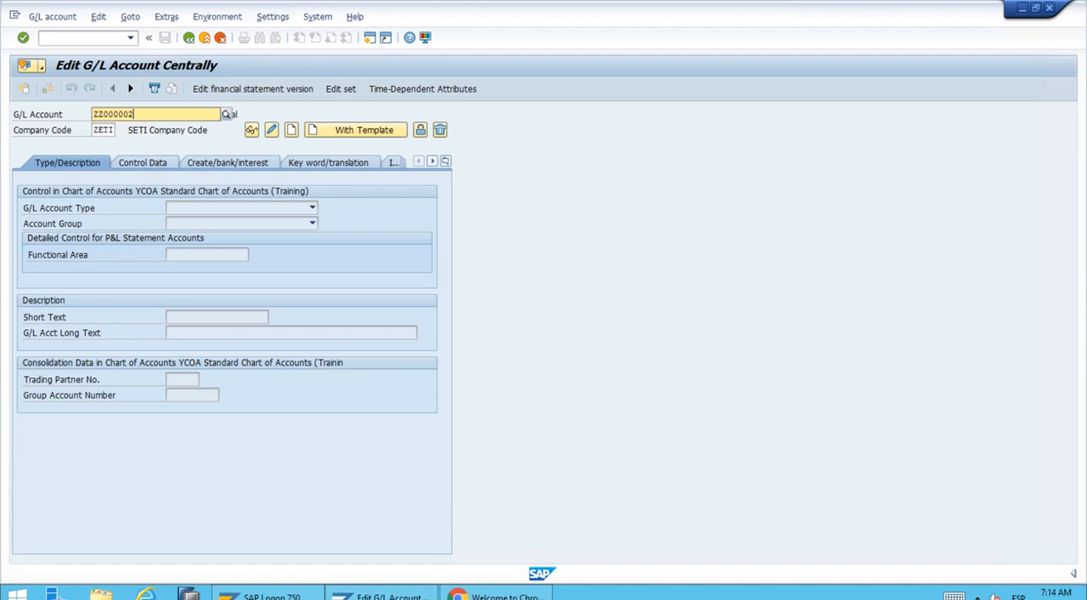
type("2")
key("Return")
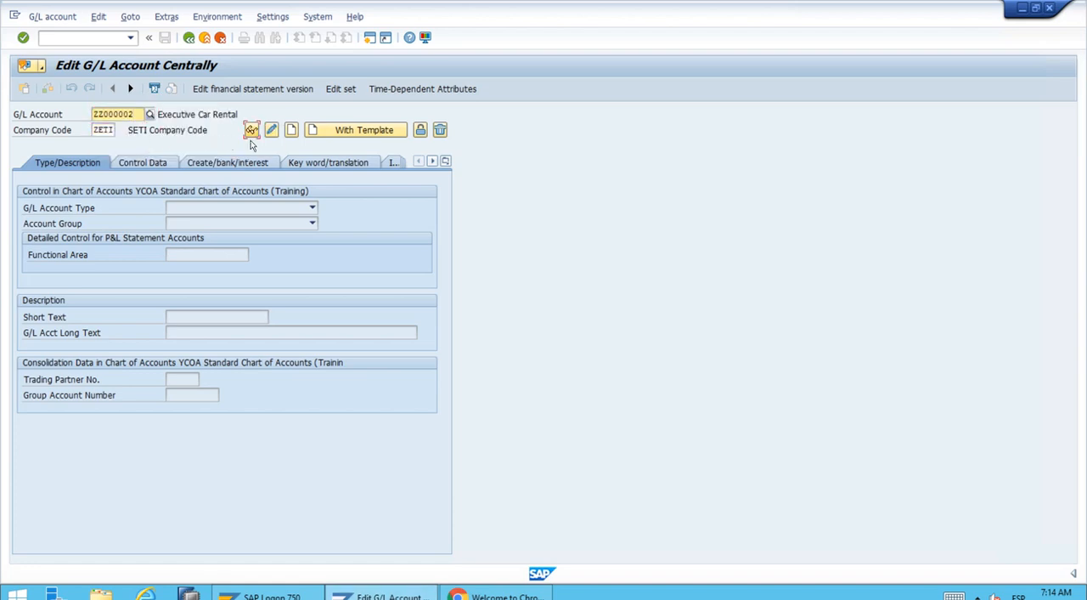
Create the account with a template, using reference G/L account ZZ000001 in company code ZETI.
left_click(377, 139)
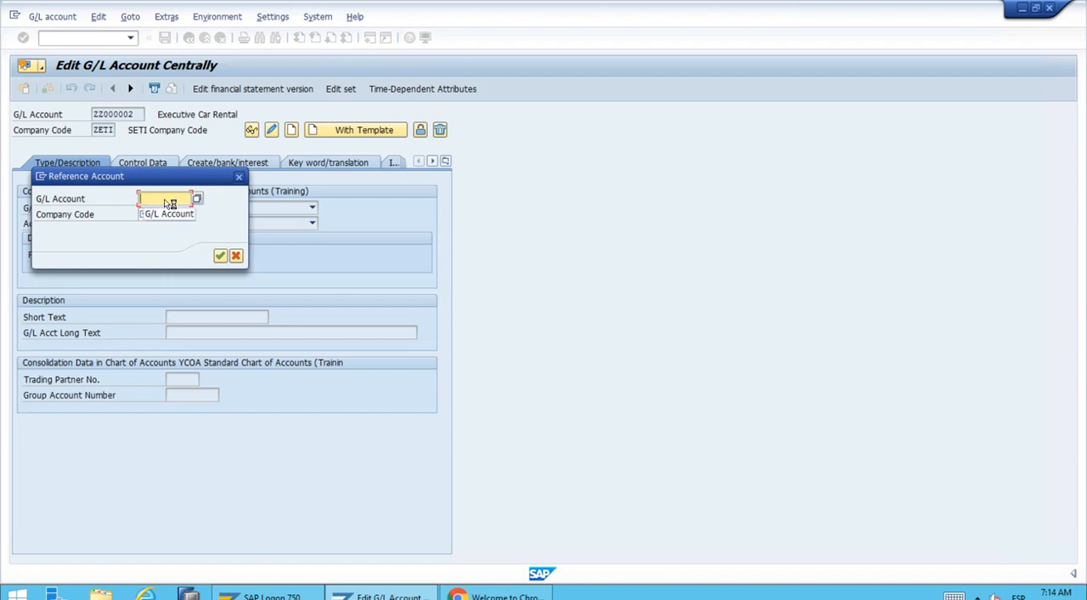
key("ctrl+v")
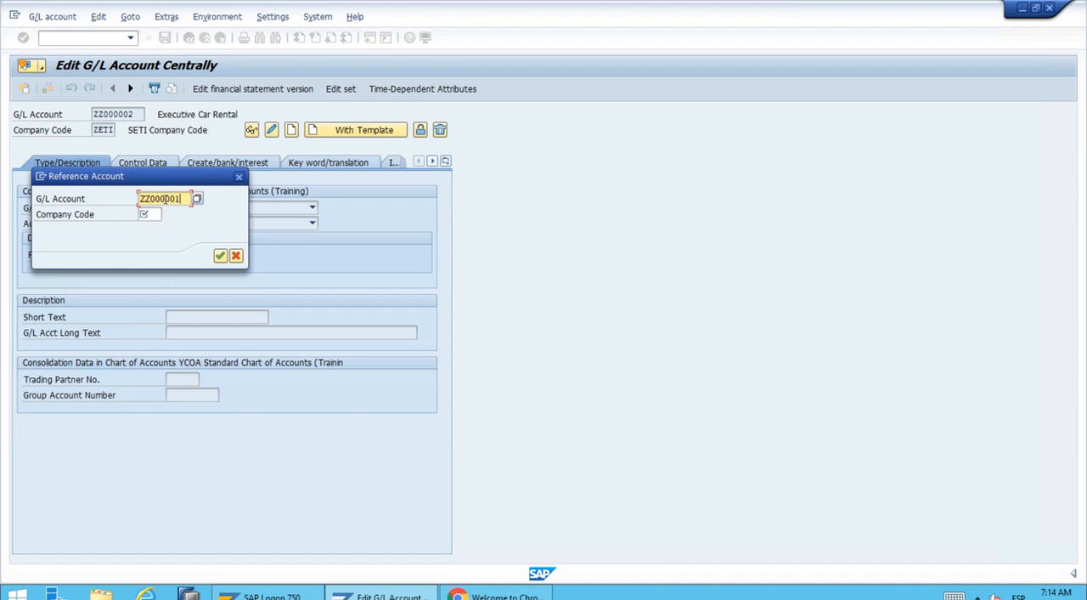
left_click(146, 214)
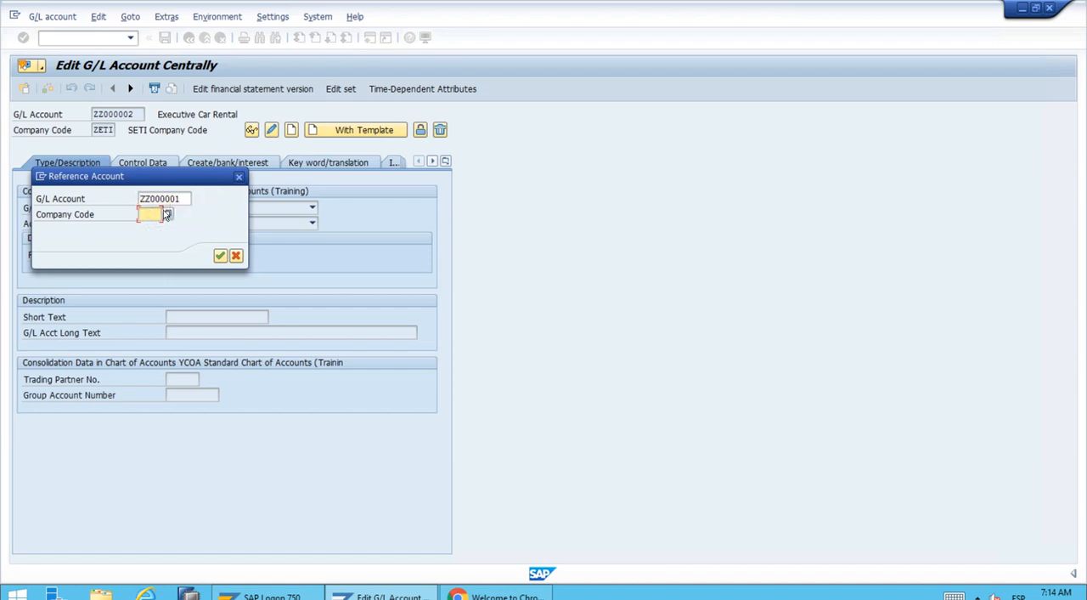
type("ZETI")
key("Tab")
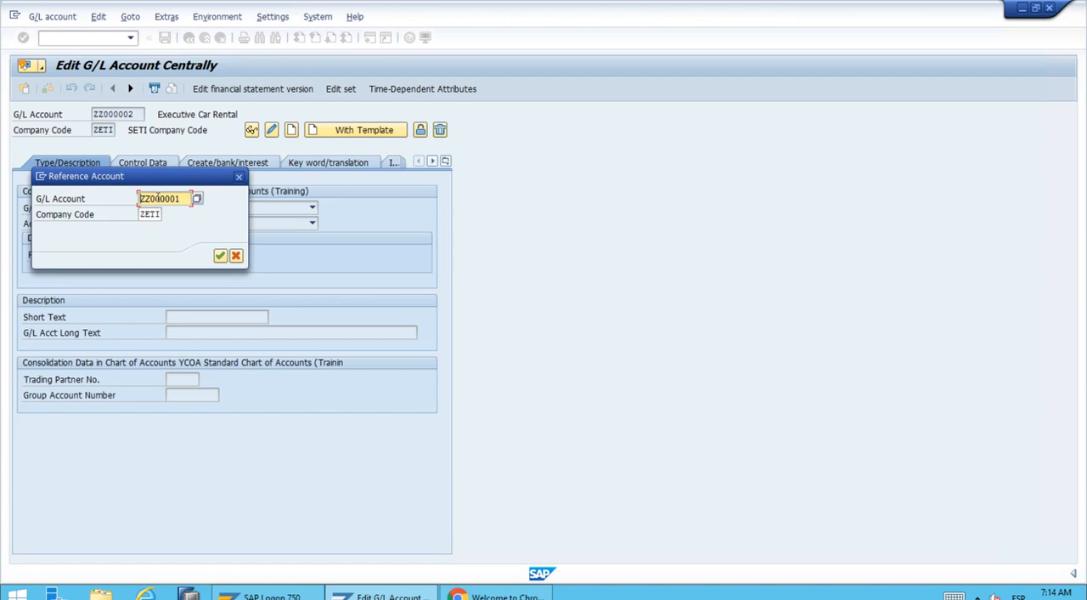
left_click(220, 257)
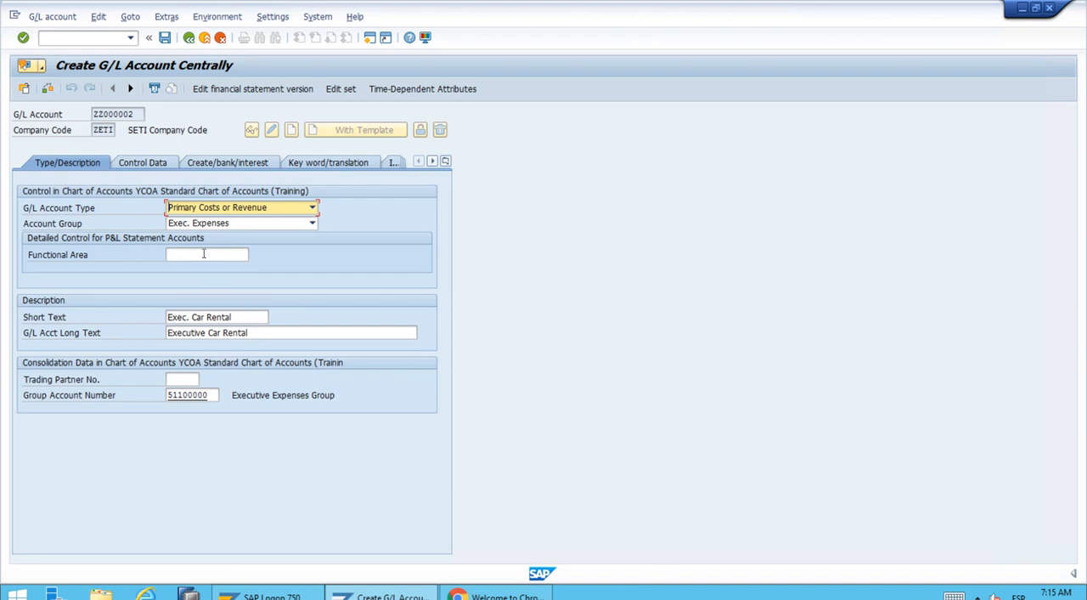
Replace the new account's short text with "Exec. Accomm.".
left_click_drag(250, 316, 121, 316)
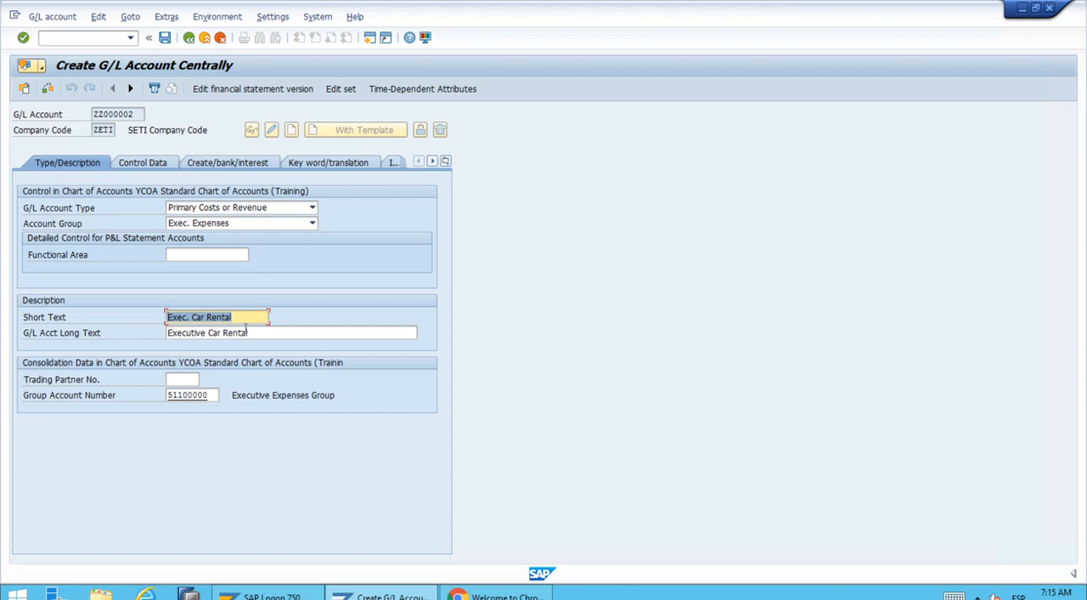
key("Delete")
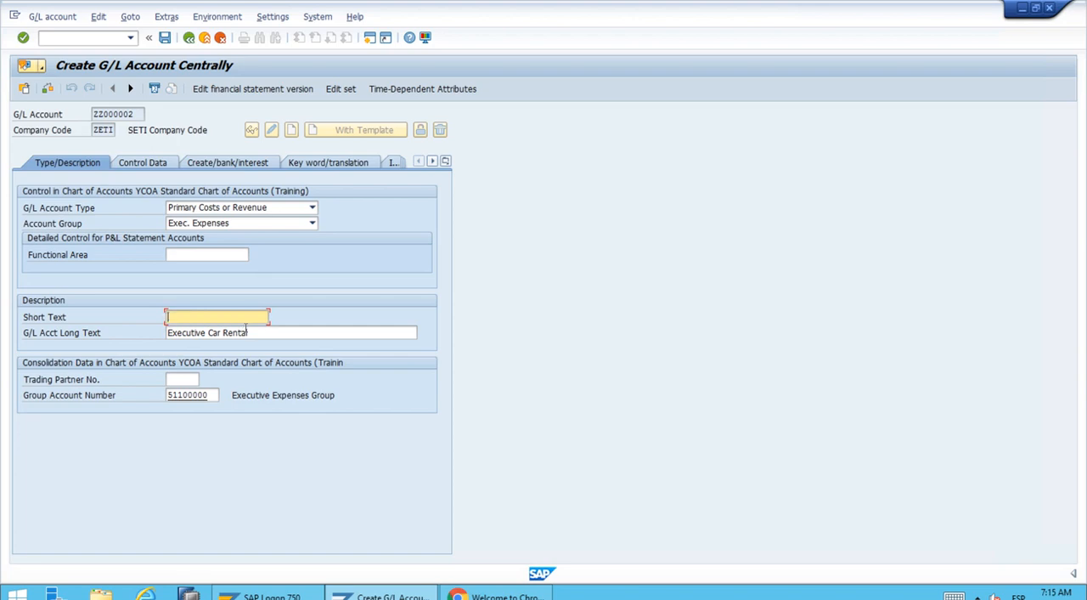
type("Exec. Accomm.")
key("Tab")
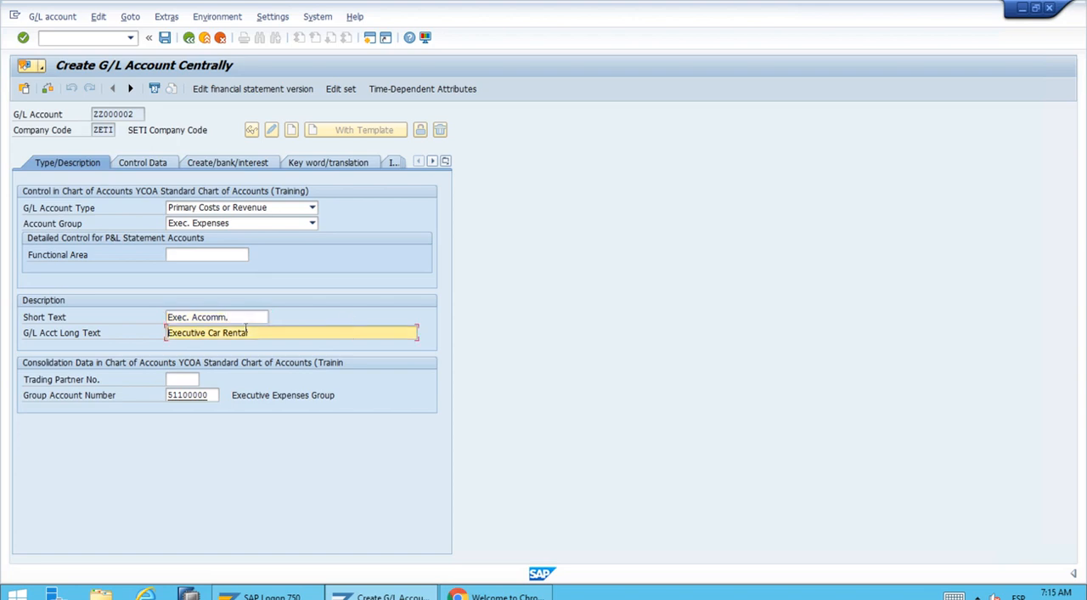
Replace the G/L account long text with "Executive Accommodation Expenses".
key("Delete")
key("Delete")
key("Delete")
key("Delete")
key("Delete")
key("Delete")
key("Delete")
key("Delete")
key("Delete")
key("Delete")
key("Delete")
key("Delete")
key("Delete")
key("Delete")
key("Delete")
key("Delete")
key("Delete")
key("Delete")
key("Delete")
key("Delete")
type("Executive Accommodation Expenses")
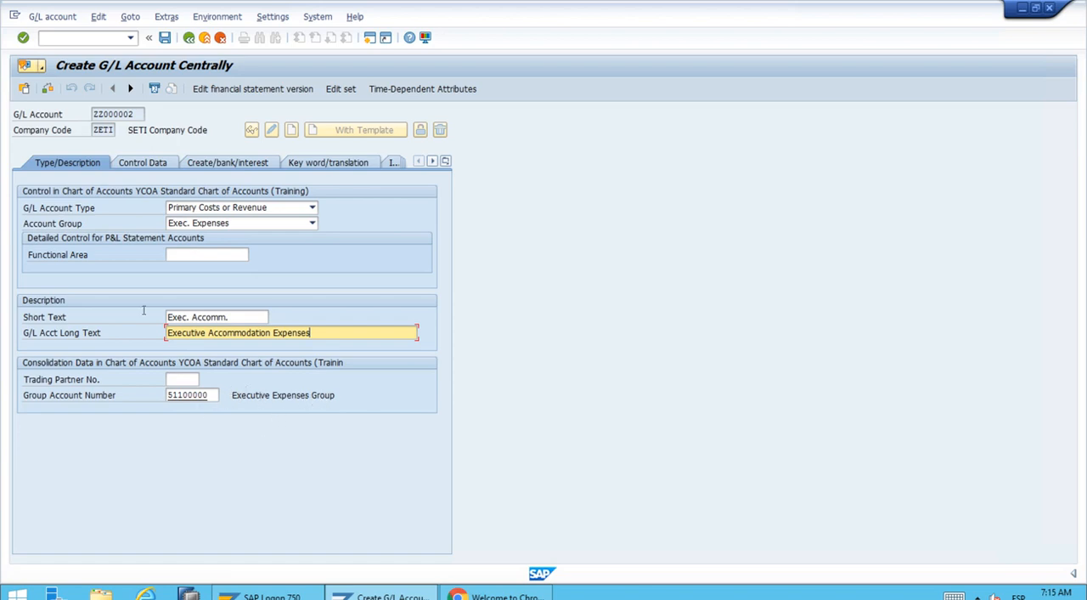
Check the new account's control data and document creation settings, and save the account.
left_click(144, 163)
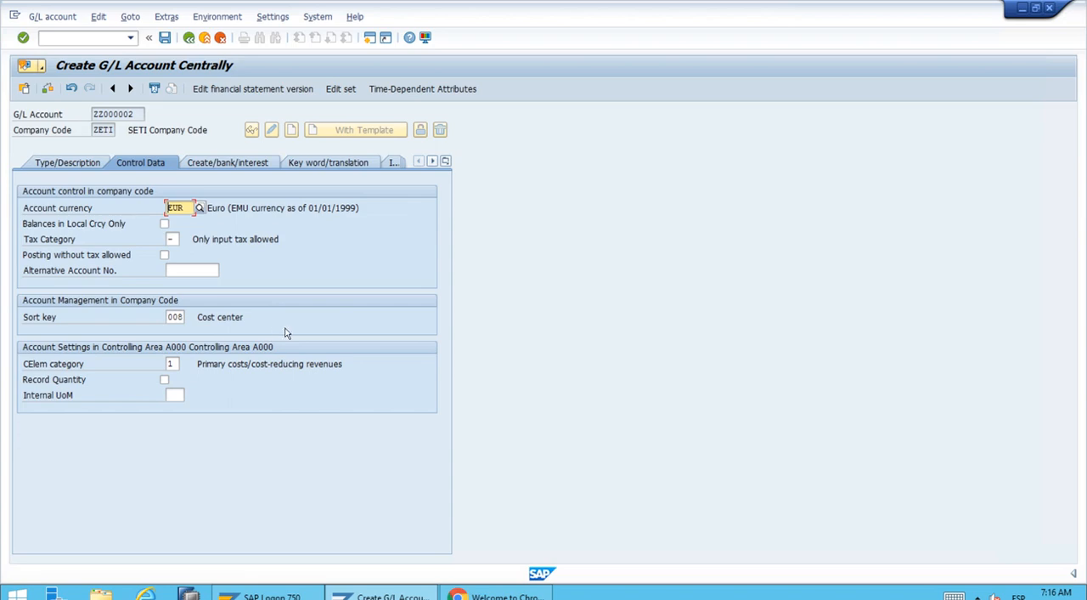
left_click(219, 164)
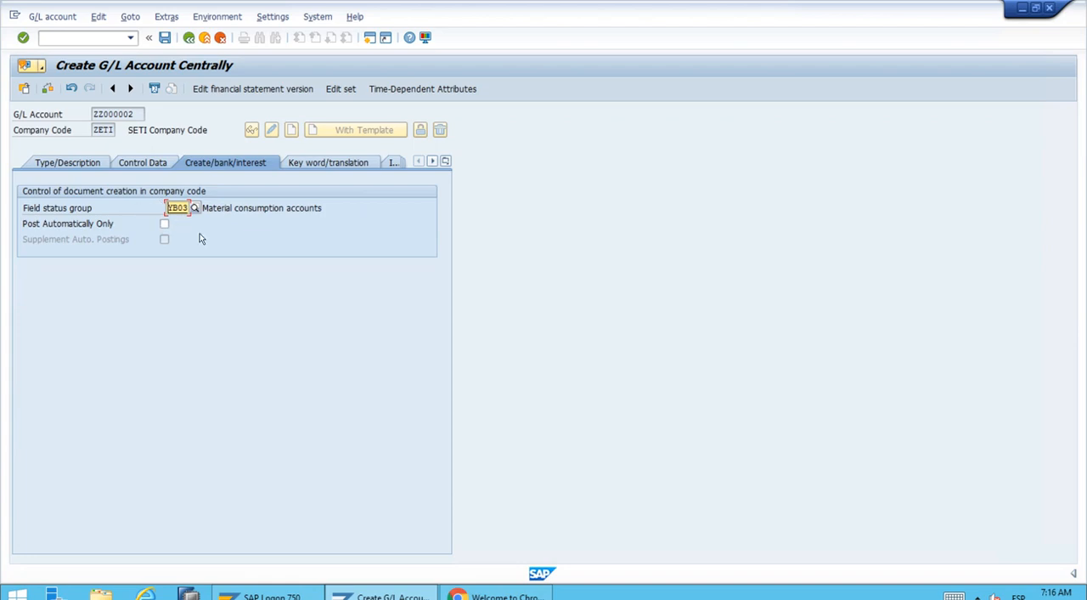
left_click(166, 38)
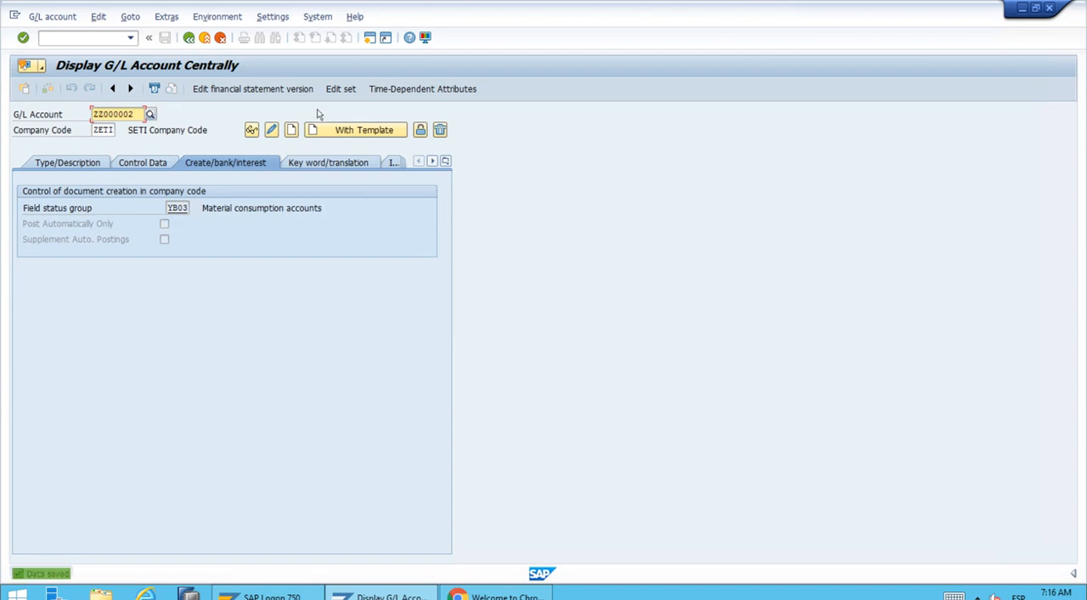
Review the saved account's type, description and control data, and return to the SAP Easy Access screen.
left_click(82, 164)
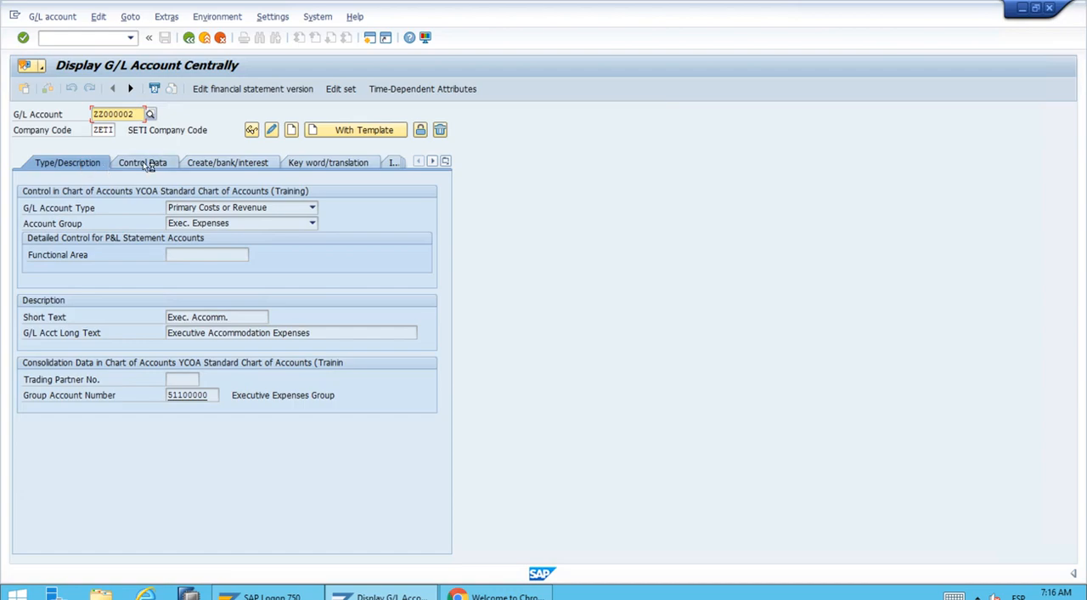
left_click(148, 164)
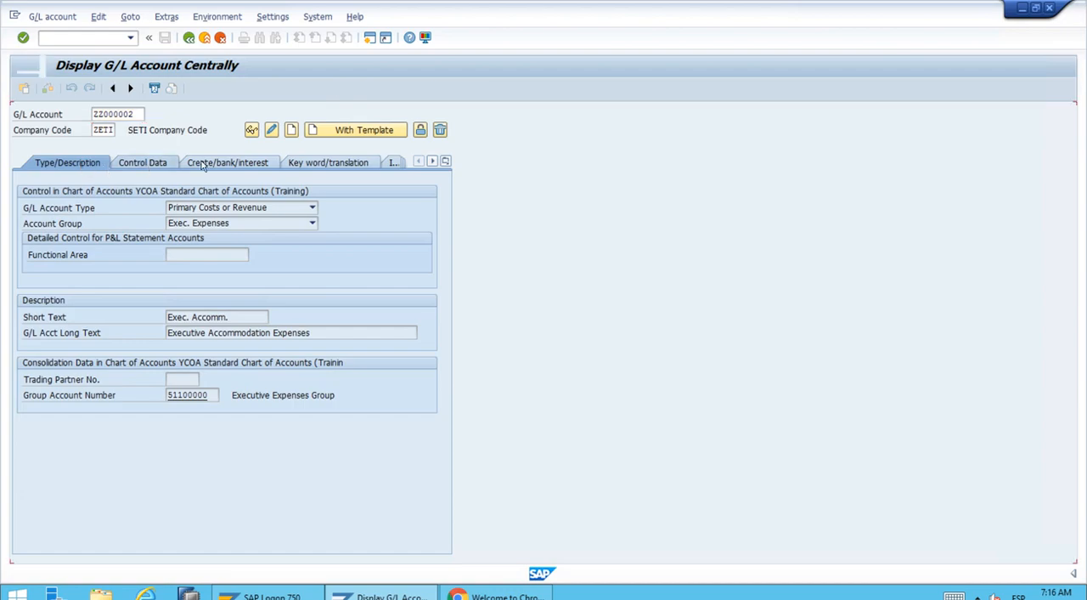
left_click(91, 166)
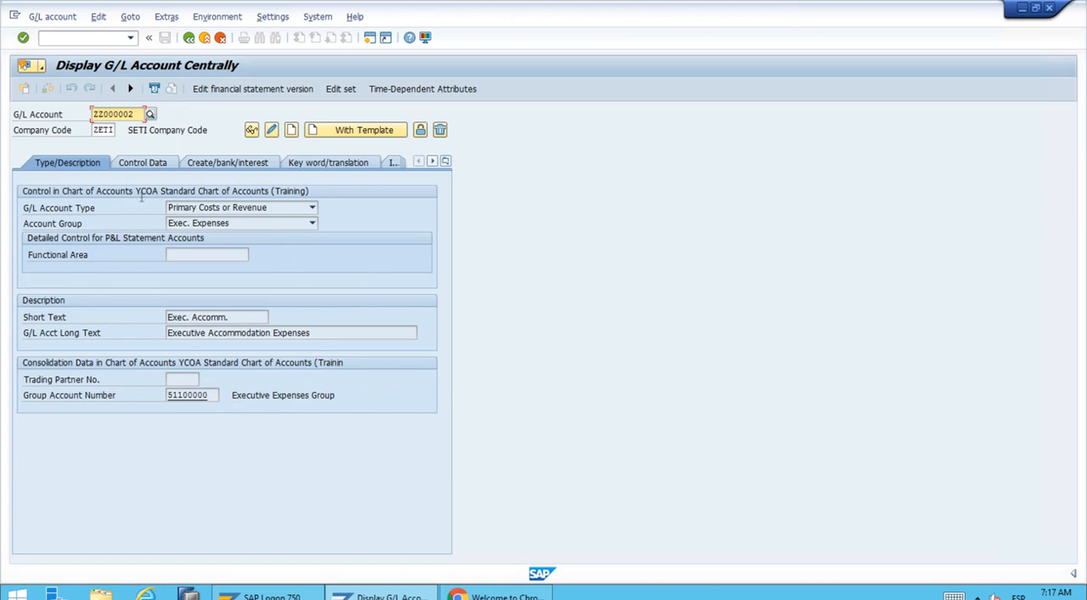
left_click(133, 164)
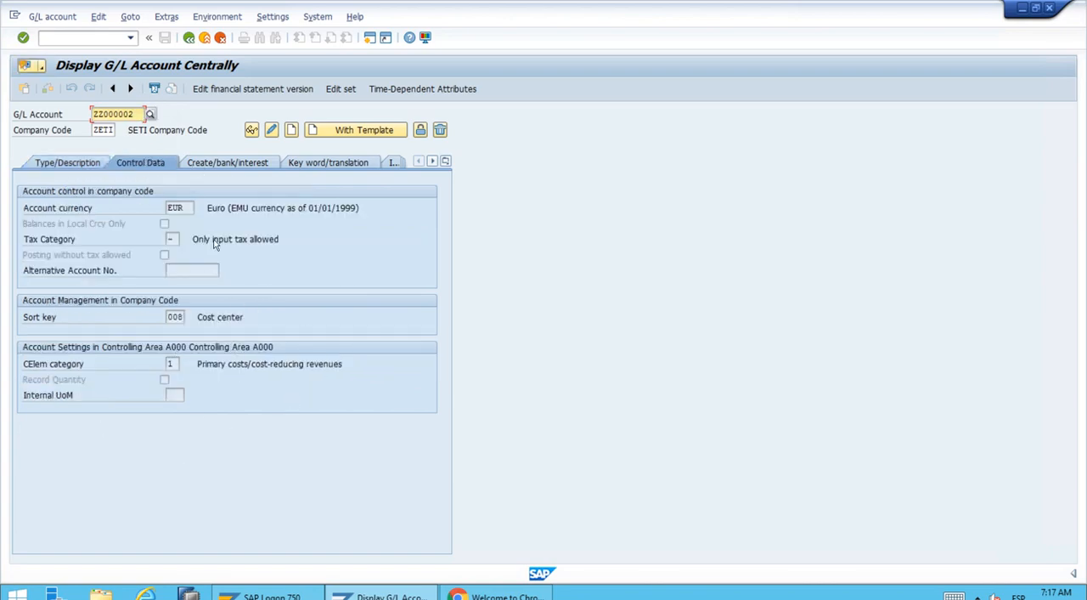
left_click(188, 38)
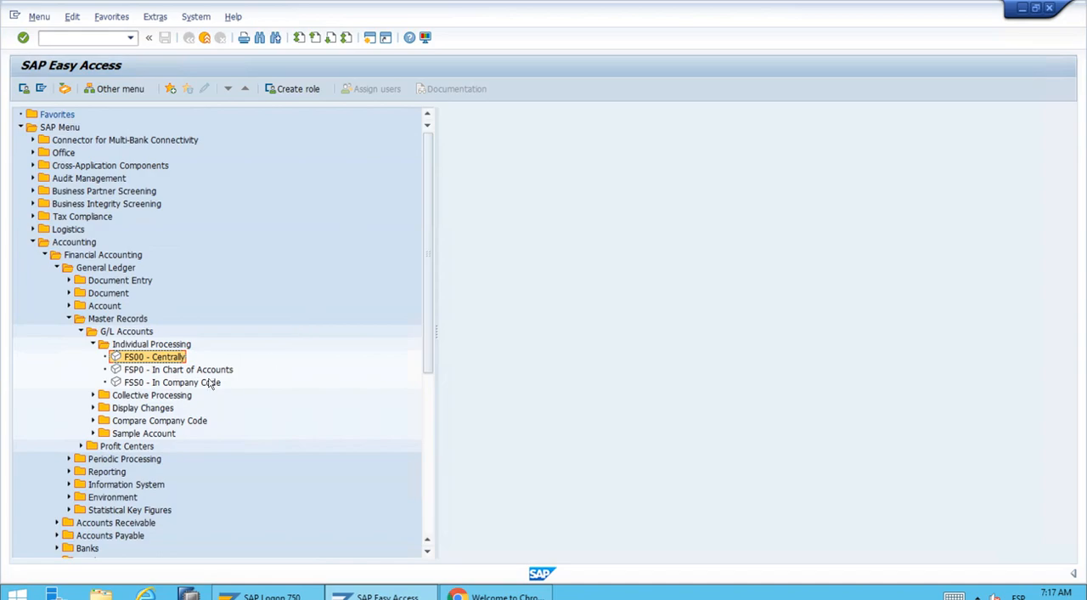
Collapse the expanded menu folders from Individual Processing up to Accounting.
left_click(93, 344)
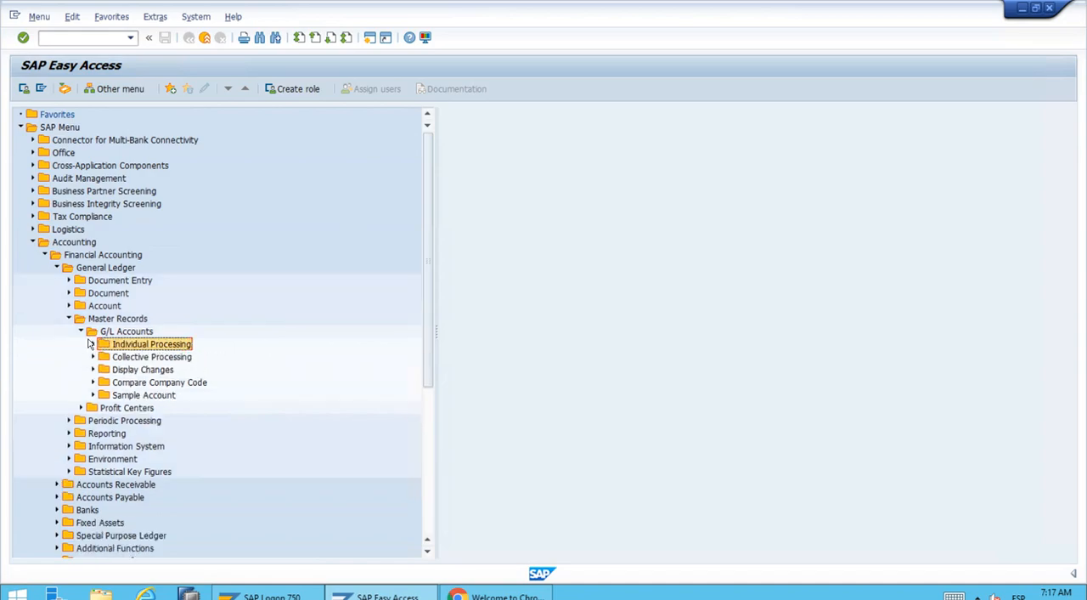
left_click(83, 331)
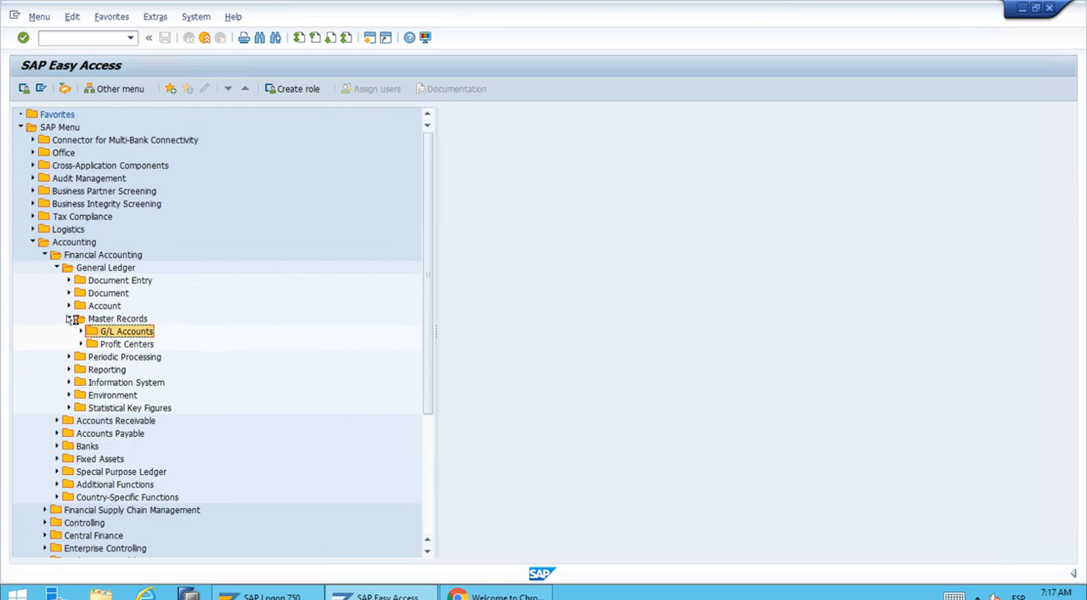
left_click(69, 318)
left_click(57, 267)
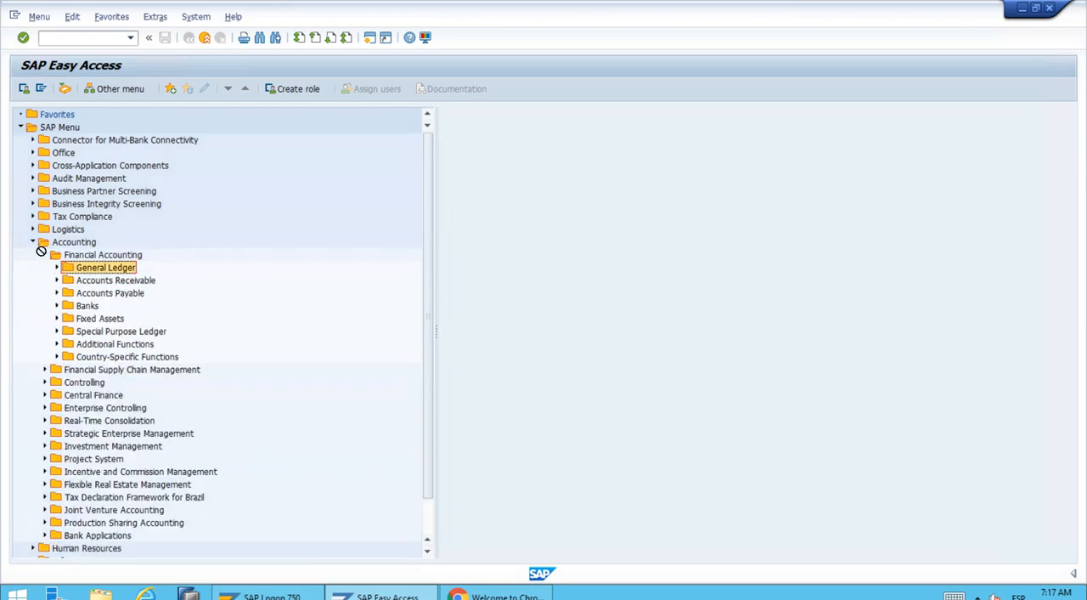
left_click(45, 254)
left_click(33, 242)
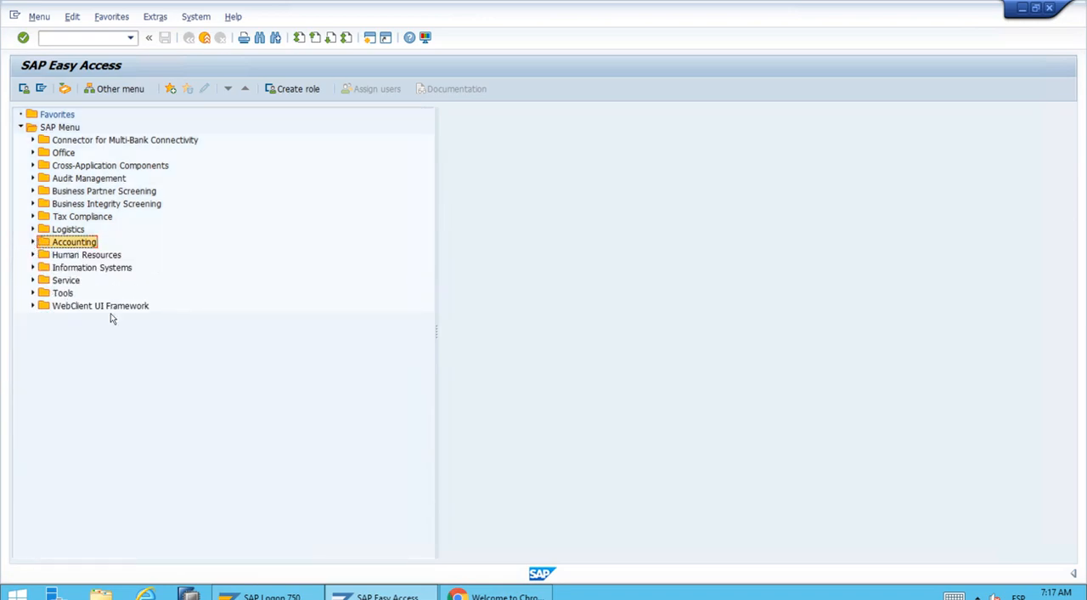